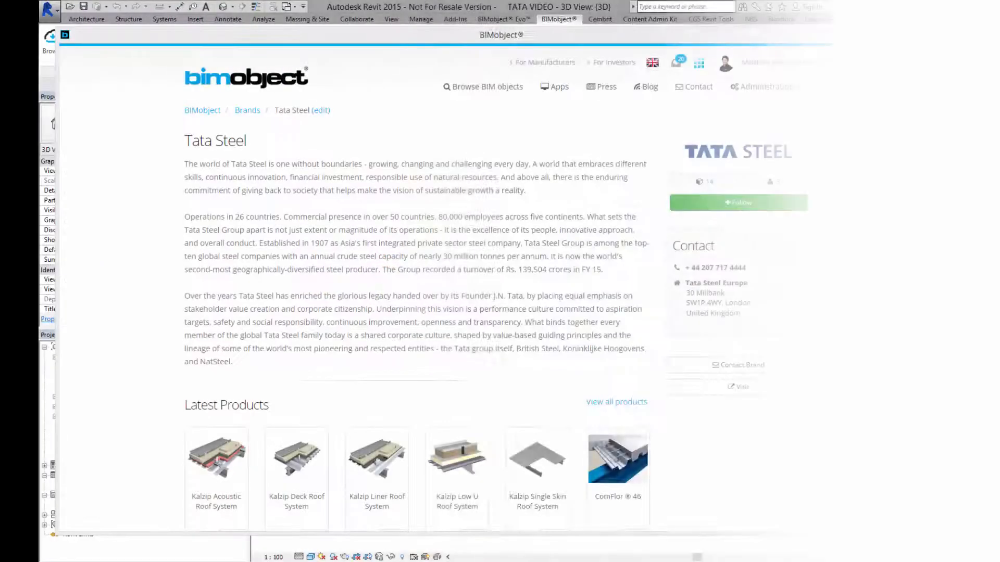
Step: Bring the BIMobject window to the front over Revit
click(708, 34)
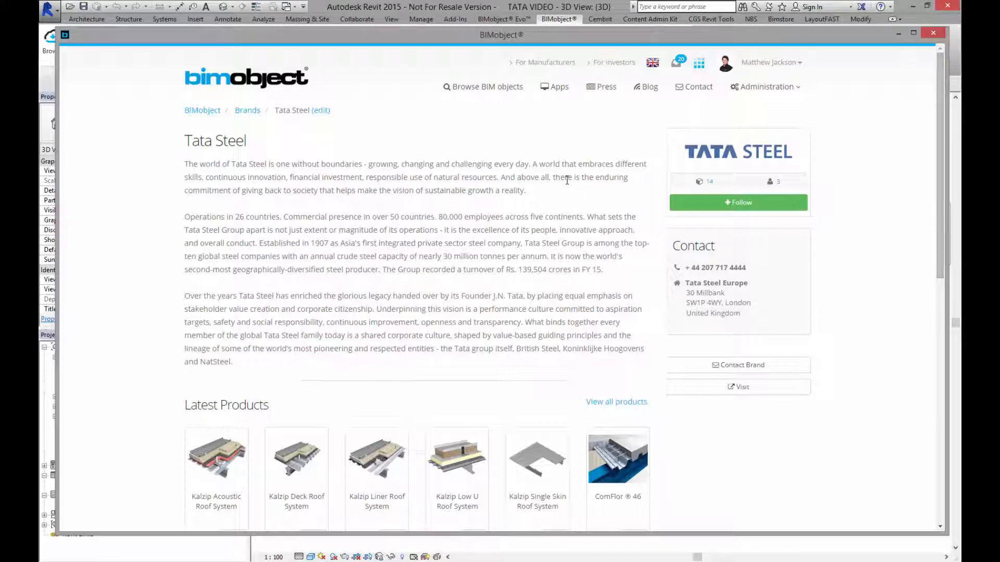
drag(942, 131, 936, 262)
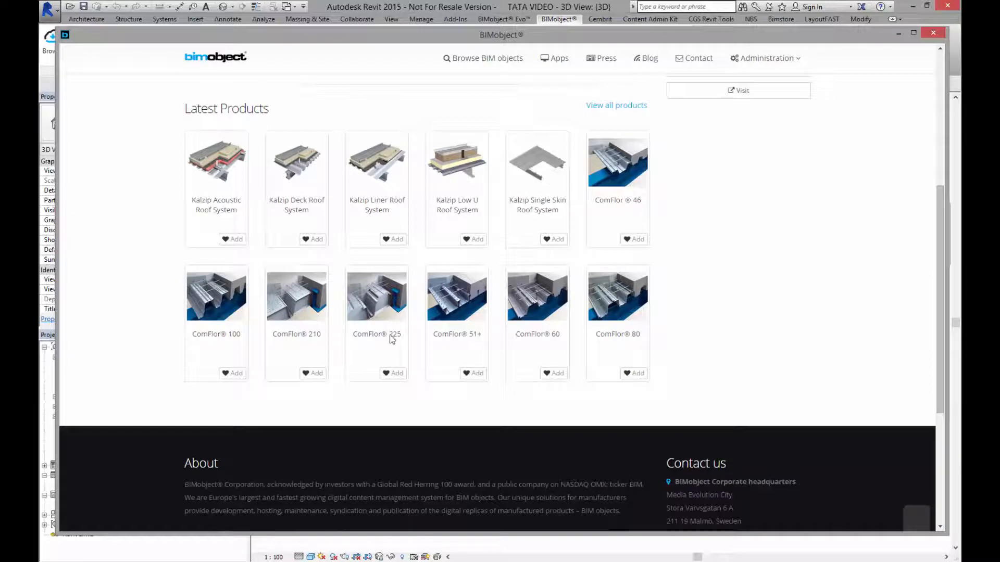
Step: Review ComFlor 100's classification details and show its downloadable files
click(223, 312)
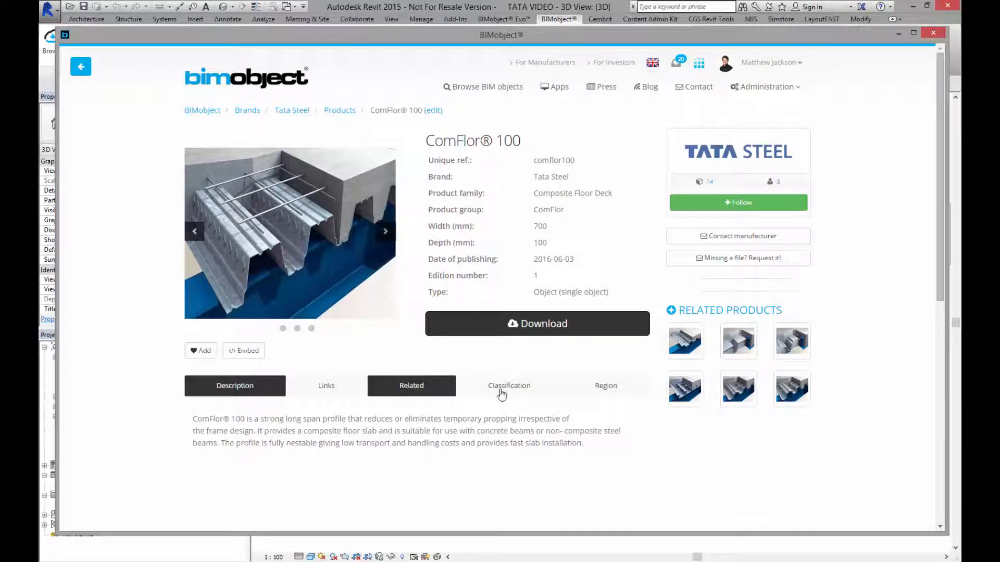
click(554, 393)
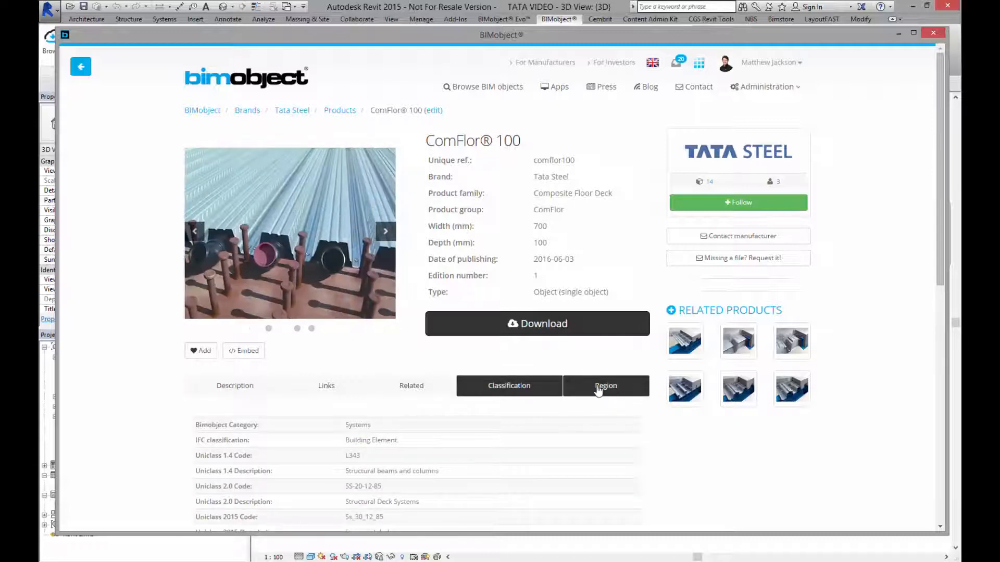
click(507, 322)
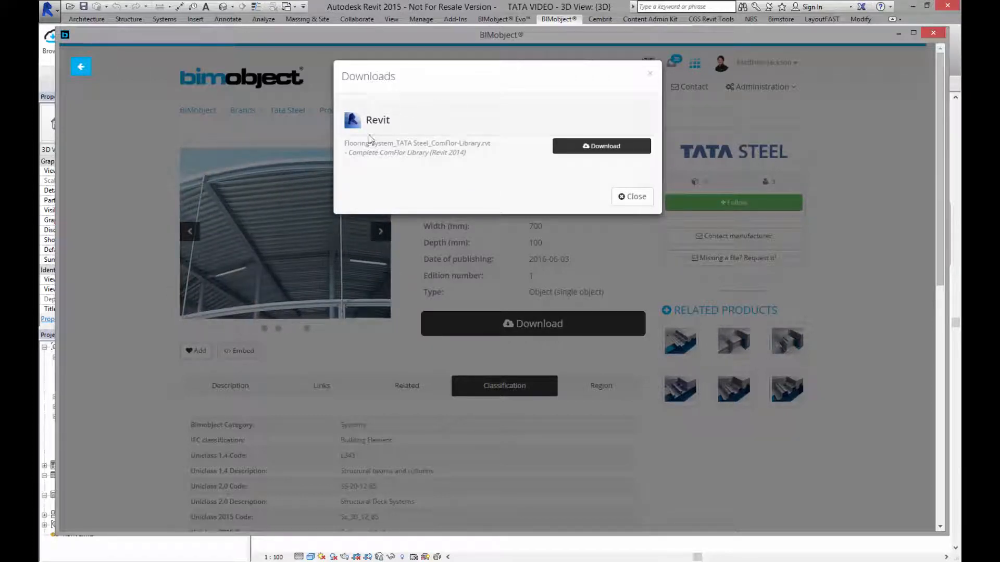
Step: Download Flooring-System_TATA Steel_ComFlor-Library.rvt and load it into Revit
click(574, 148)
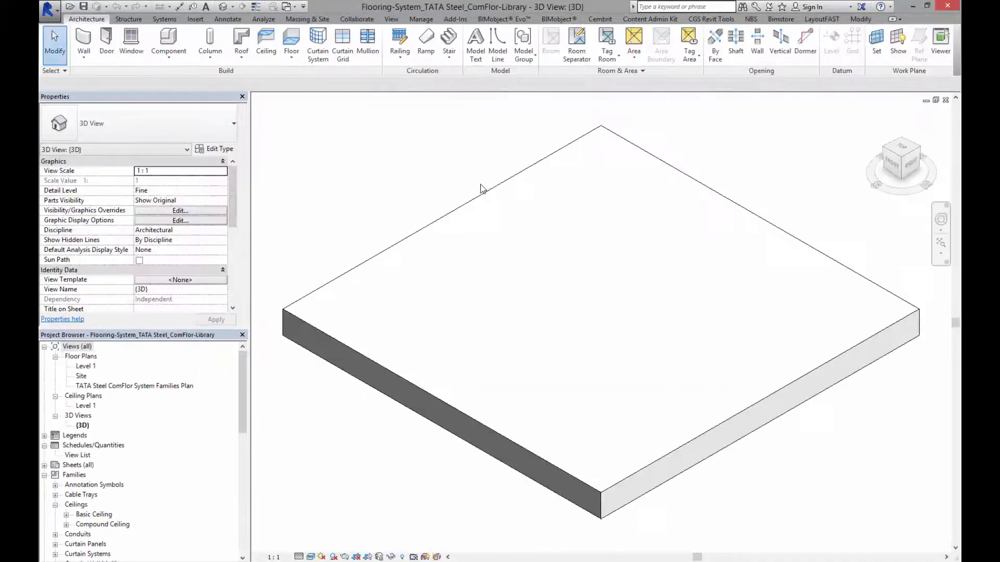
Step: Switch the library floor slab to the ComFlor_100_1.2mm type and copy it
click(420, 215)
click(374, 181)
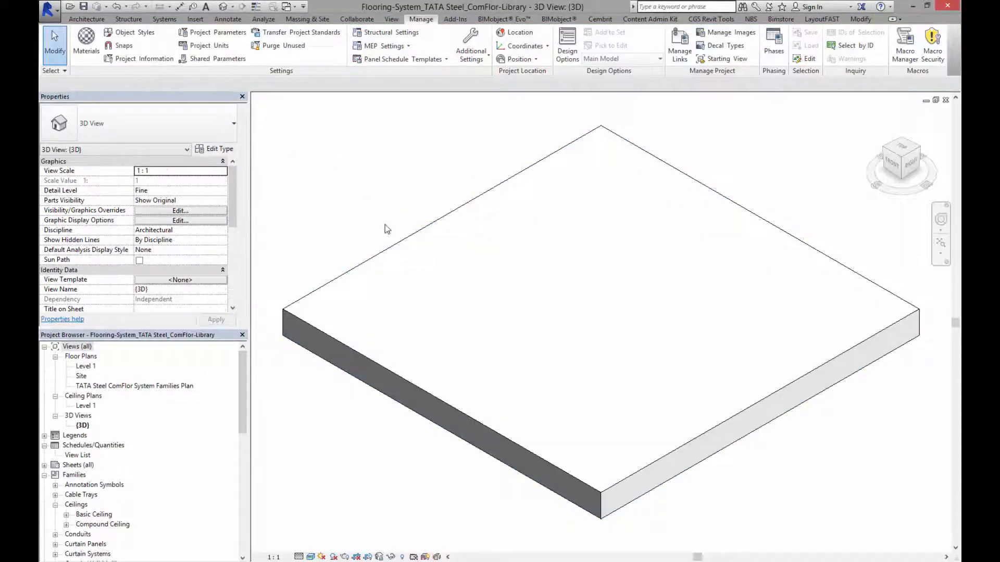
click(404, 239)
click(156, 124)
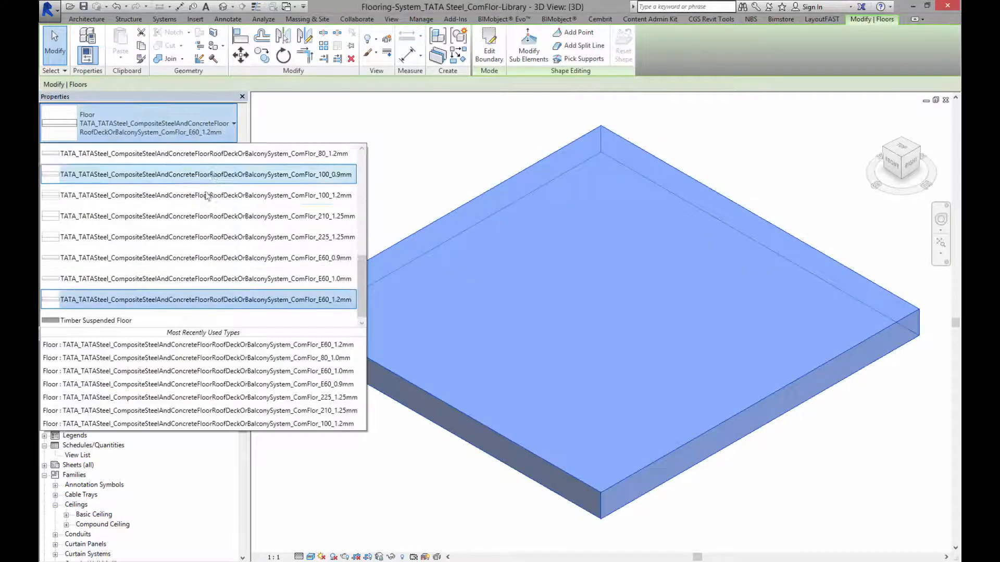
mouse_move(362, 285)
mouse_down()
mouse_move(365, 167)
mouse_move(360, 230)
mouse_up()
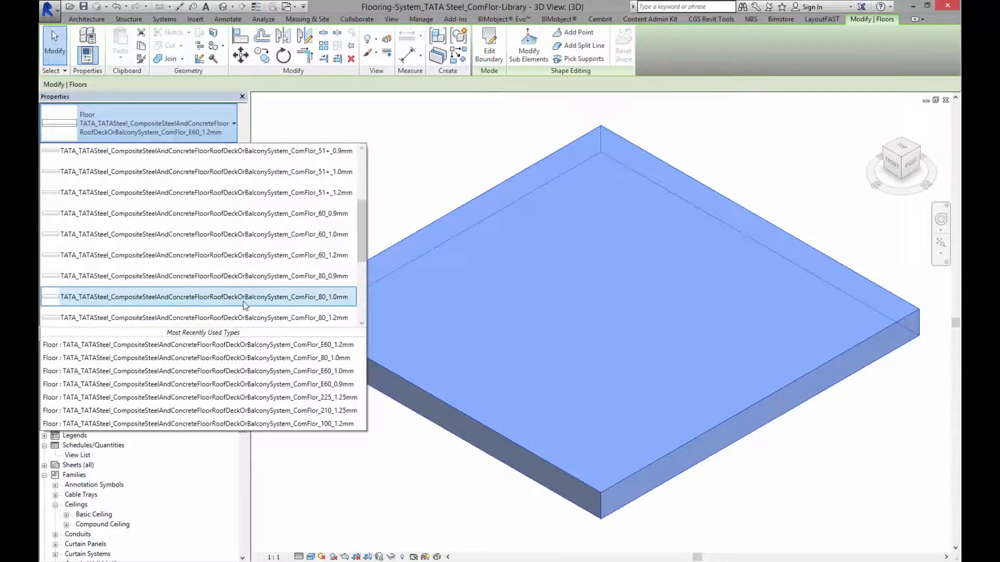
drag(360, 234, 359, 259)
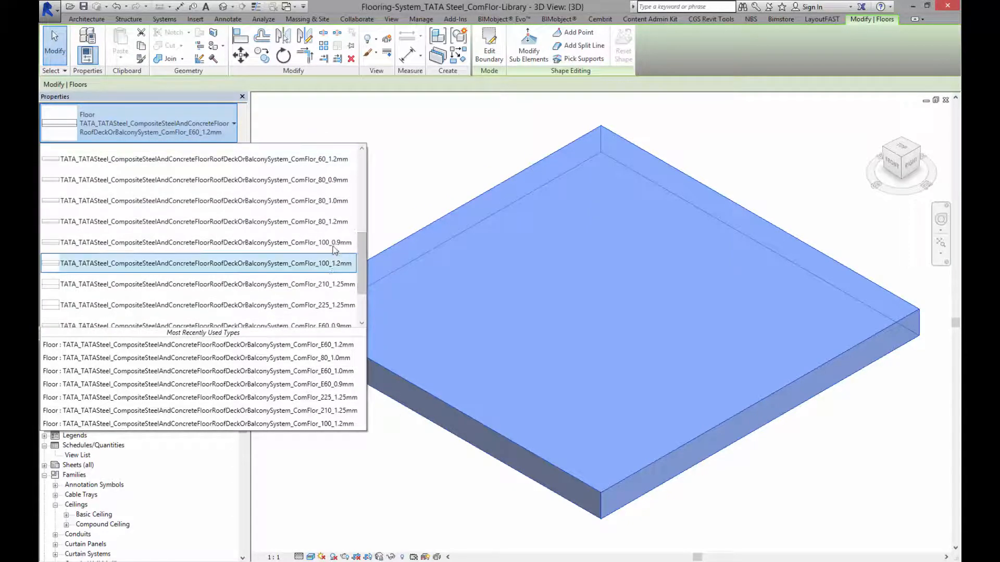
click(328, 269)
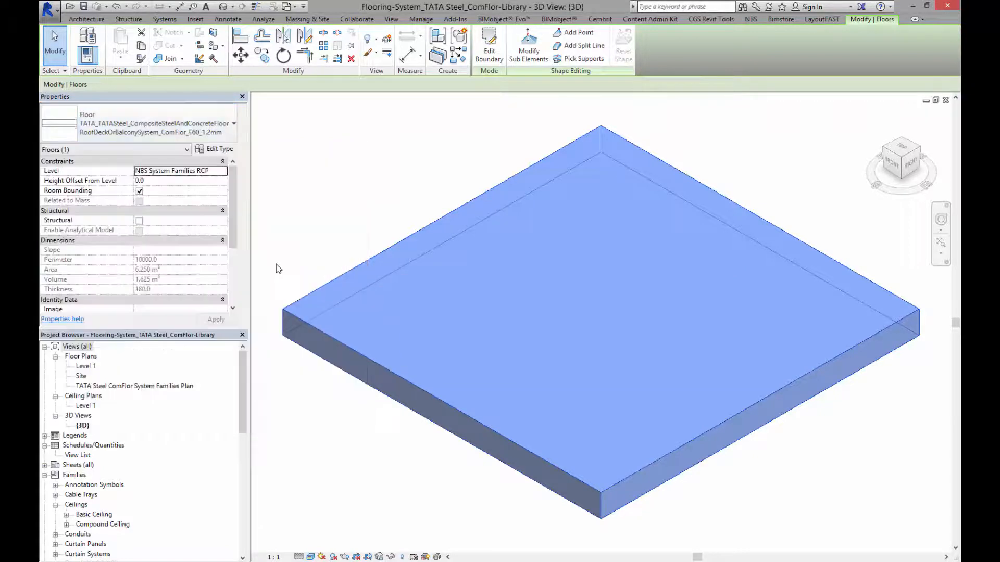
click(315, 269)
click(327, 281)
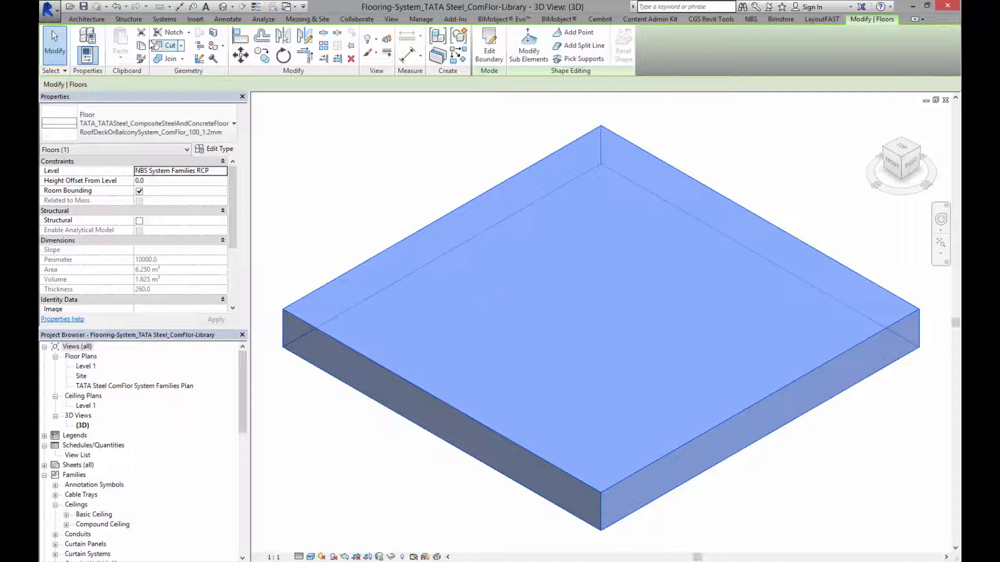
Step: Switch windows to the TATA VIDEO house model's 3D view
click(287, 8)
click(328, 20)
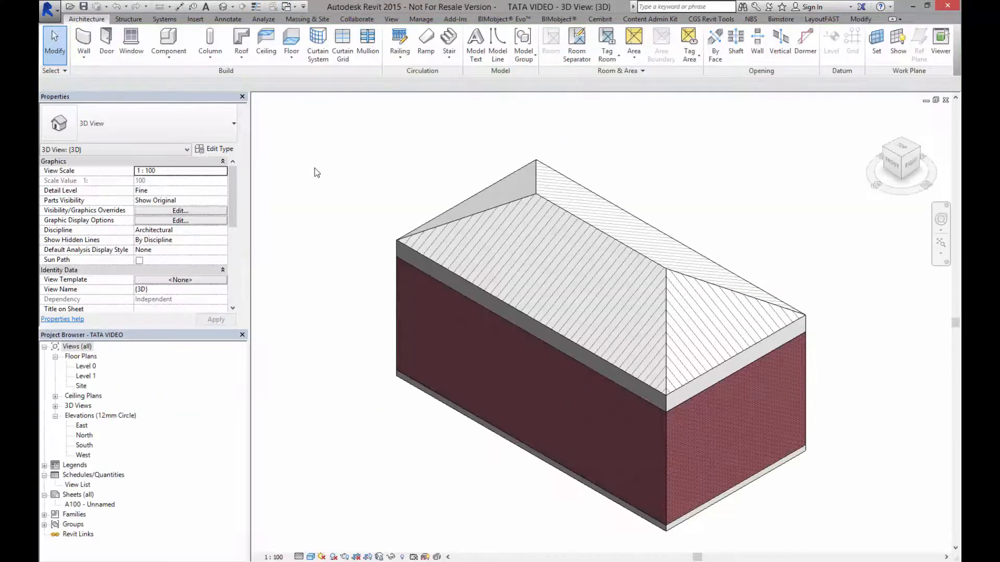
Step: Paste the copied ComFlor slab into the house model and discard the placed copy
key(ctrl+v)
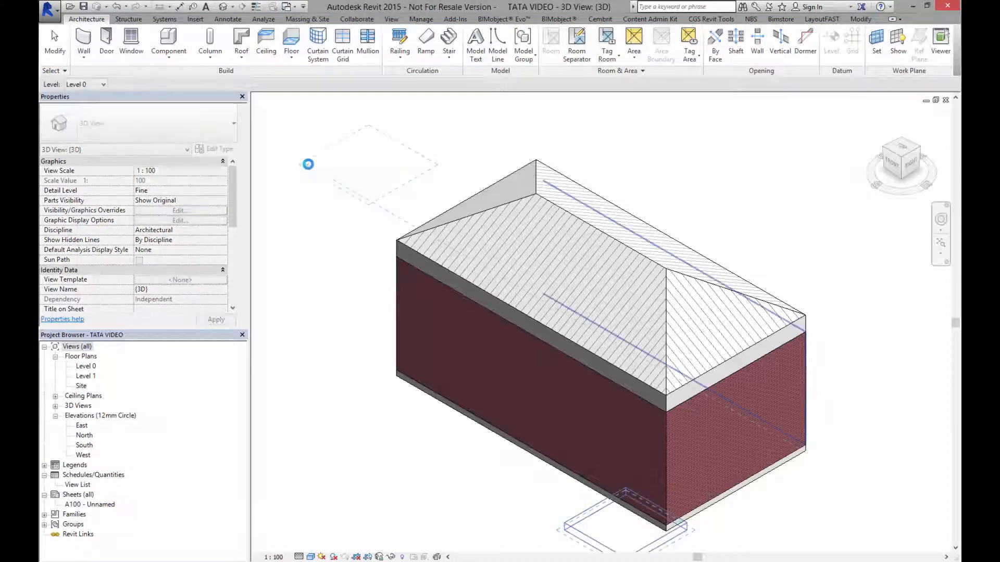
click(267, 179)
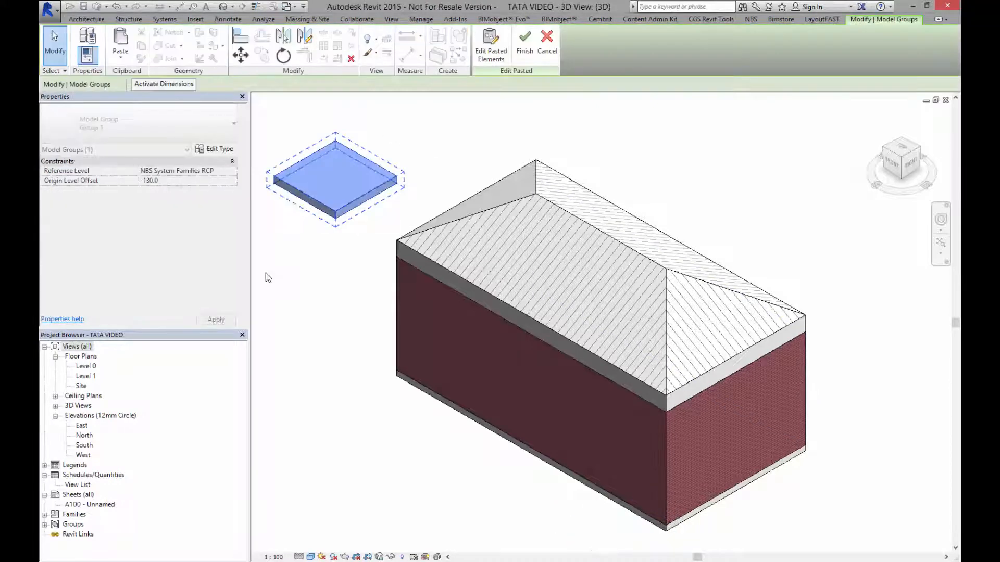
click(266, 274)
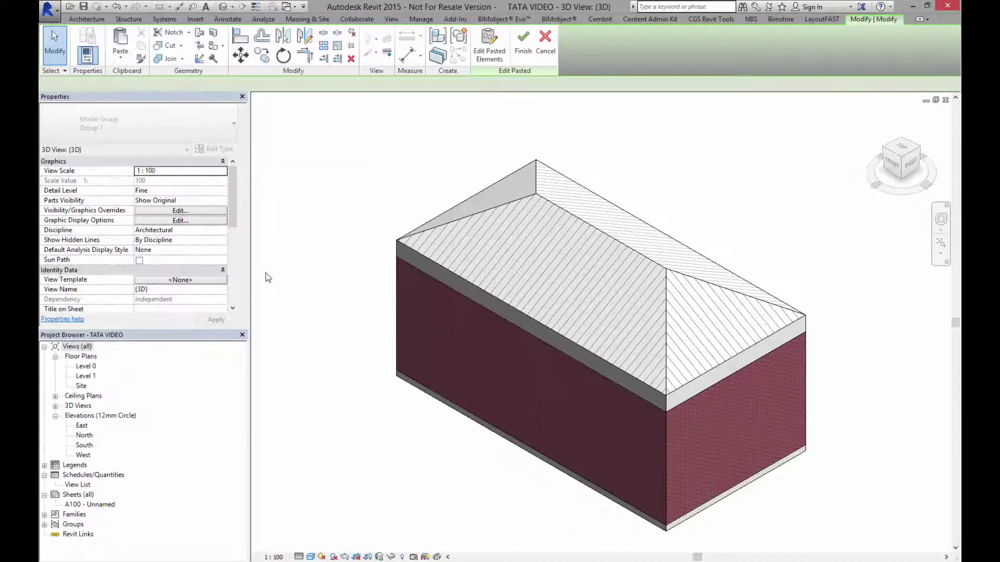
Step: Give the house's Level 0 floor the TATA ComFlor_100_1.2mm composite type
click(442, 407)
click(203, 139)
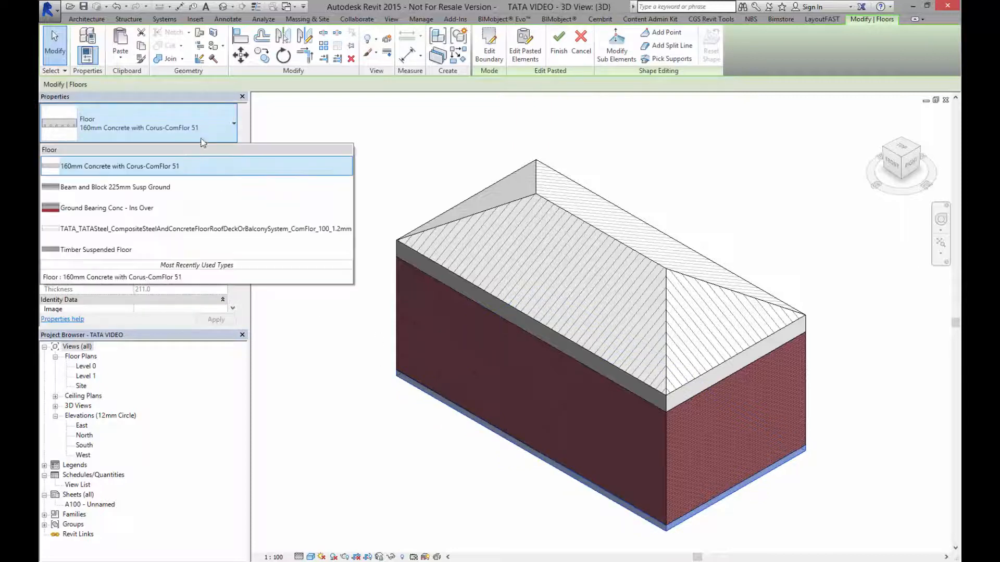
click(140, 228)
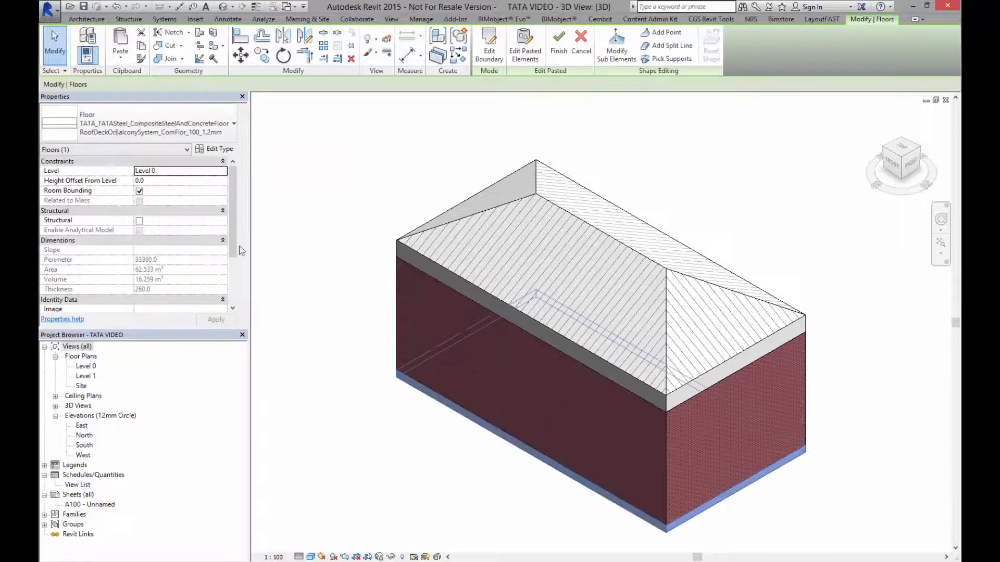
Step: Review the ComFlor floor type's parameters and its galvanised steel layer structure
click(219, 150)
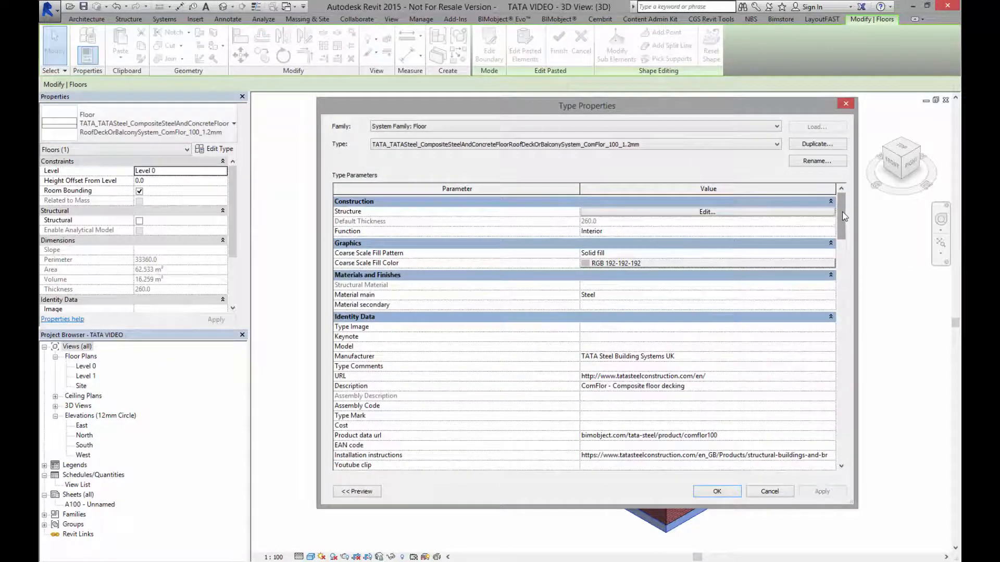
drag(844, 219, 835, 412)
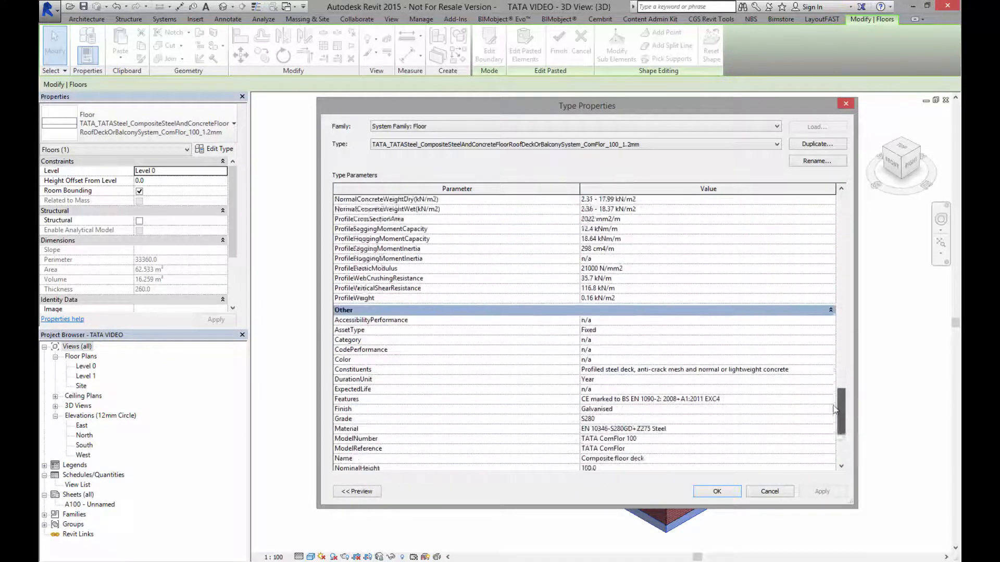
drag(835, 411, 857, 191)
click(707, 212)
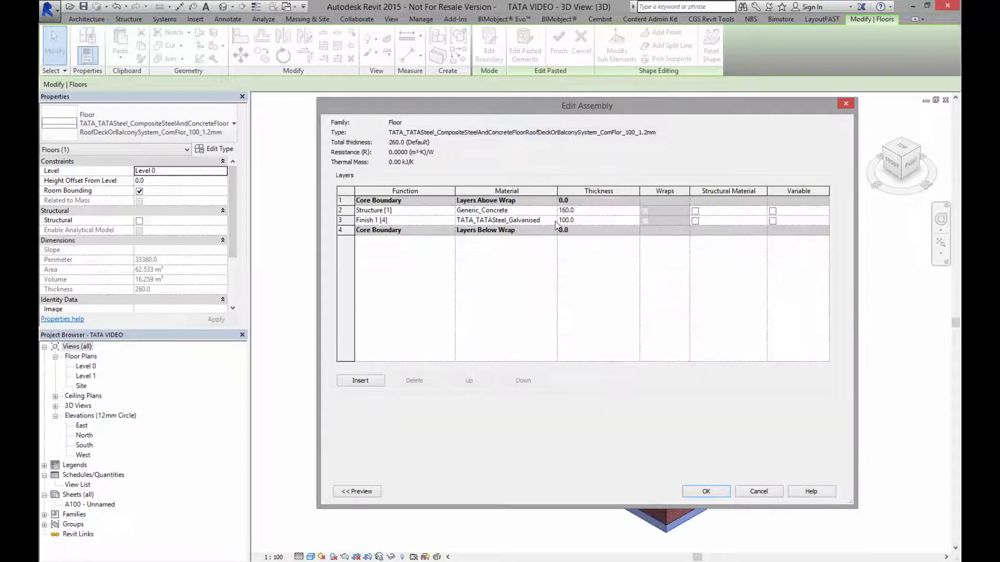
click(500, 220)
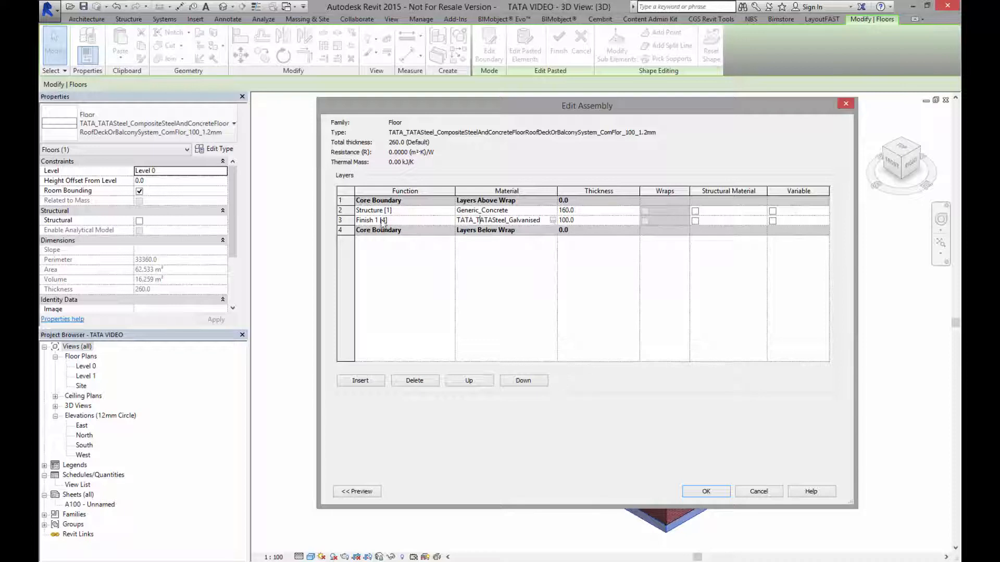
click(846, 104)
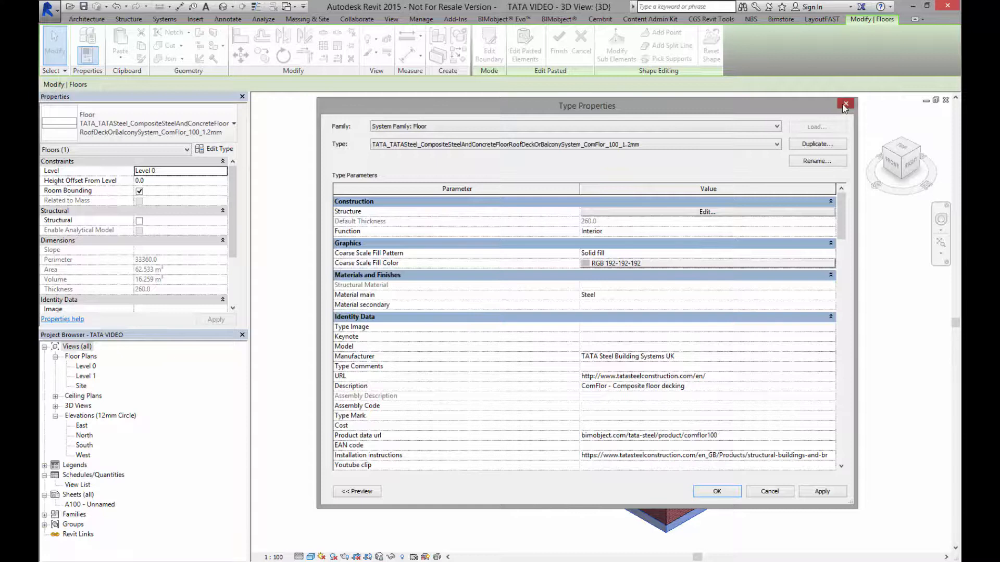
click(846, 104)
click(389, 192)
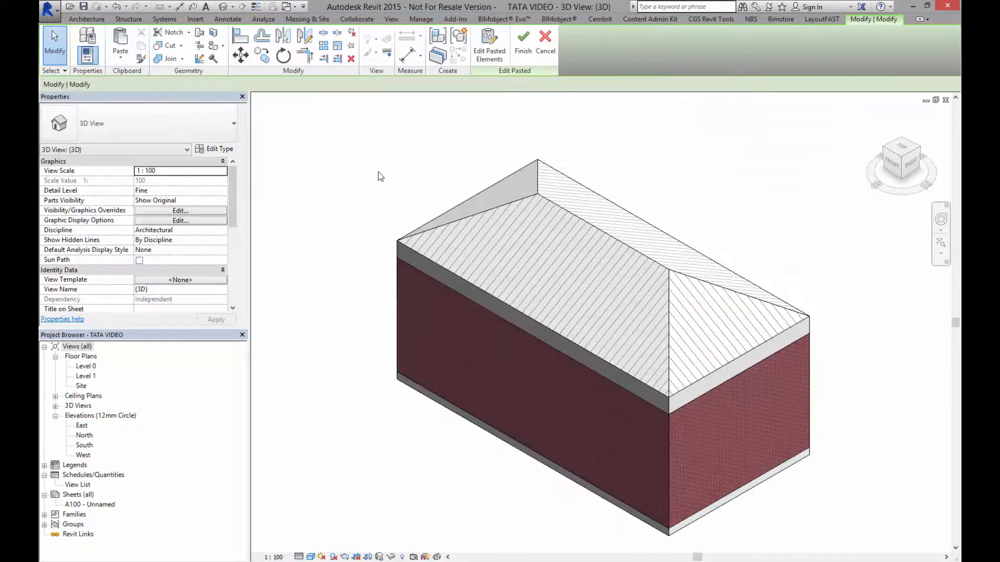
Step: Launch the BIMobject library browser from the BIMobject ribbon
click(558, 19)
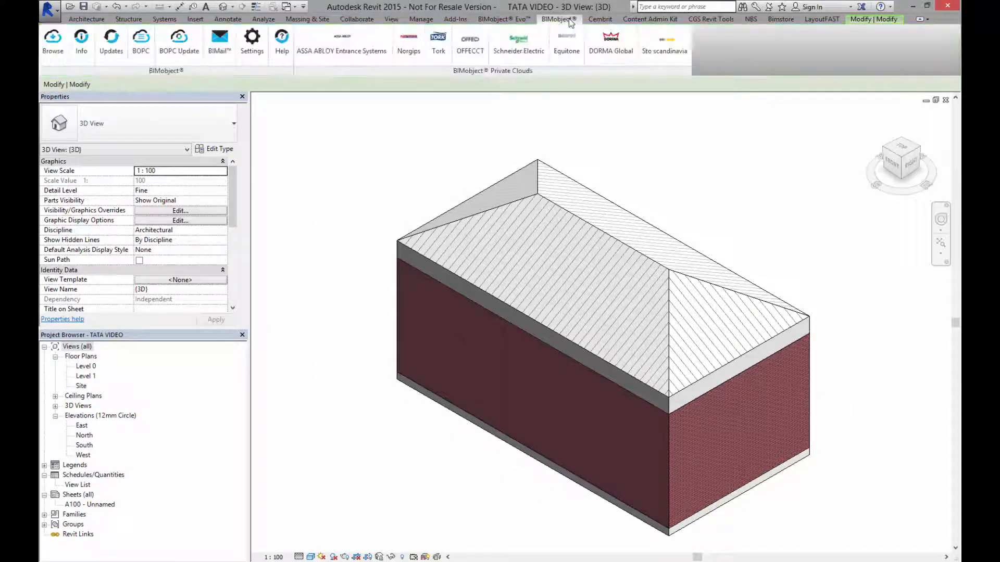
click(52, 40)
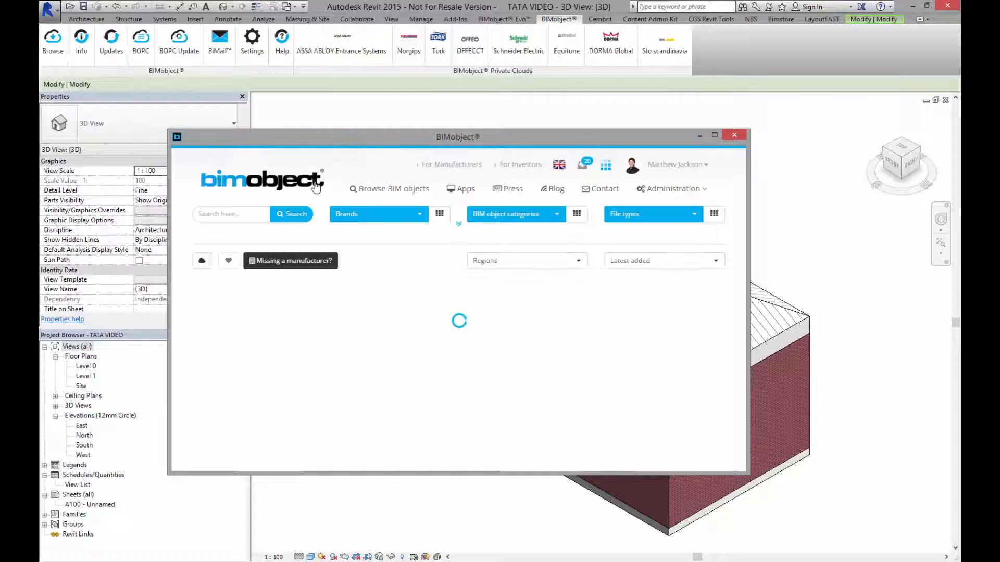
Step: Search BIMobject for 'kalzip' Revit files and open the Kalzip Acoustic Roof System page
click(256, 214)
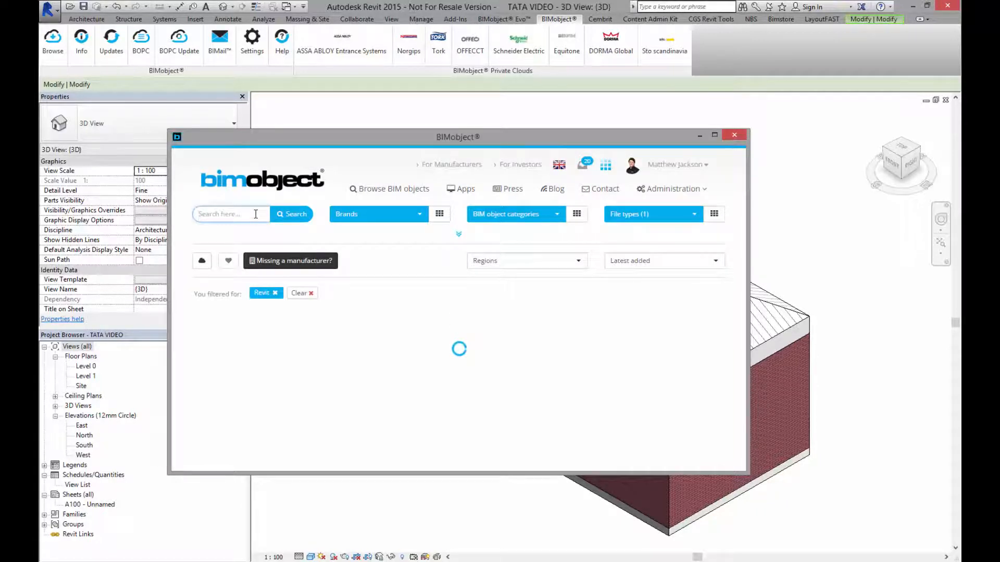
text(ki)
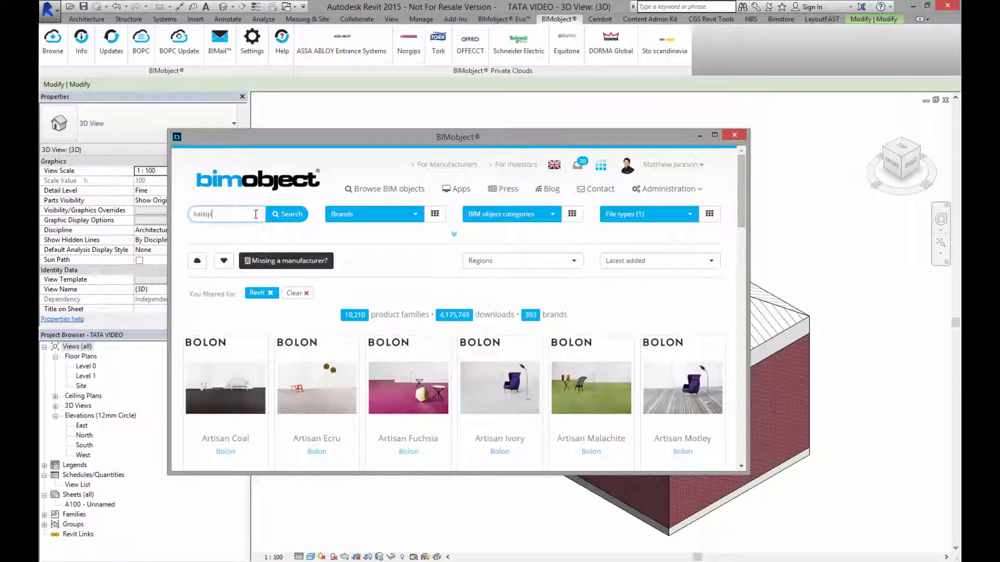
key(Return)
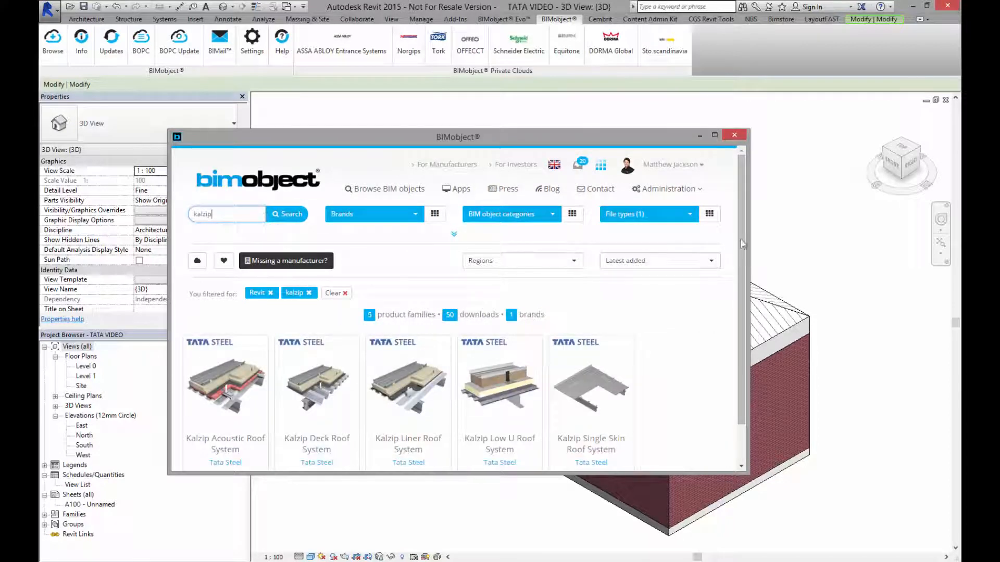
scroll(738, 252, down, 1)
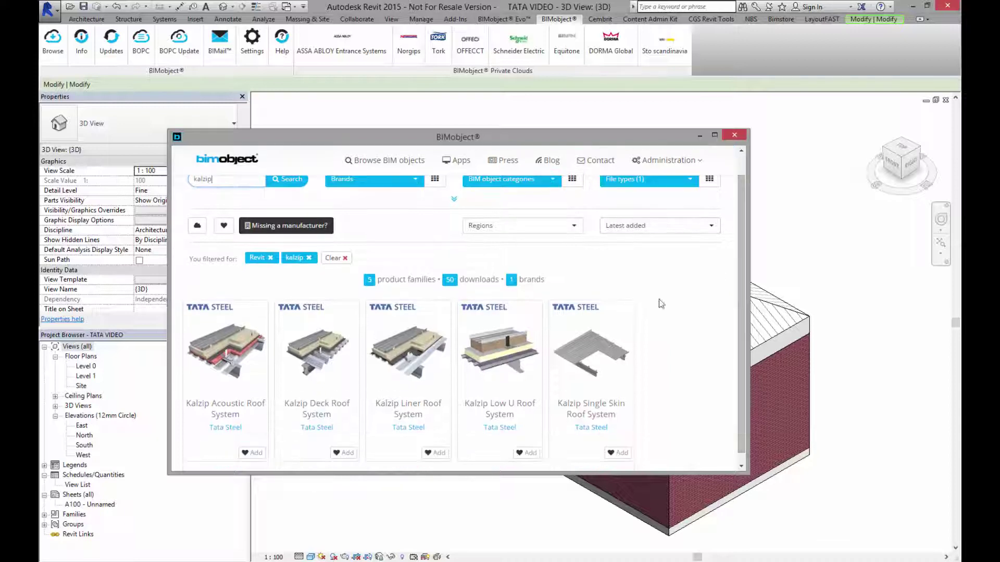
click(239, 356)
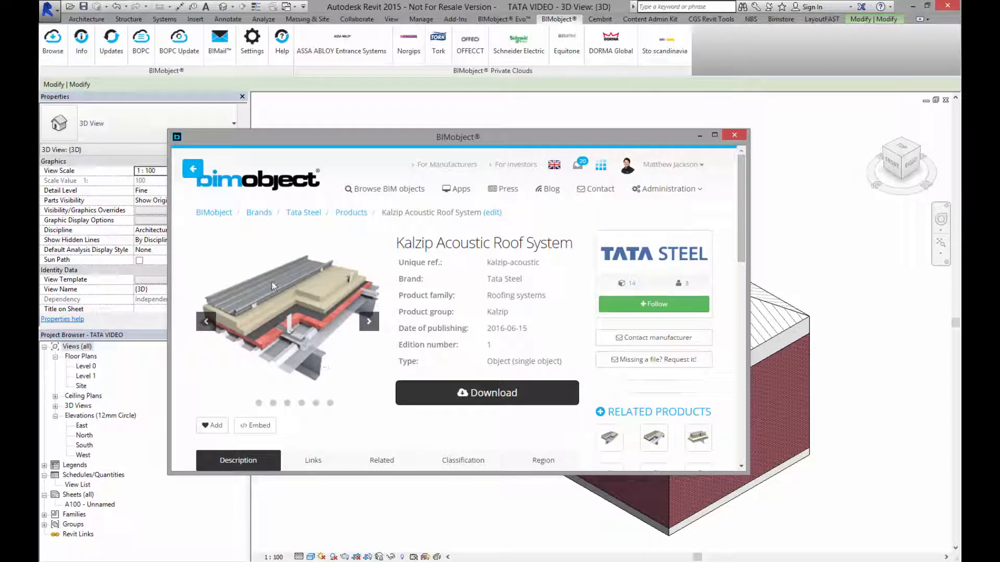
Step: Browse the Kalzip product photos, then download the roof system and load it into Revit
click(370, 326)
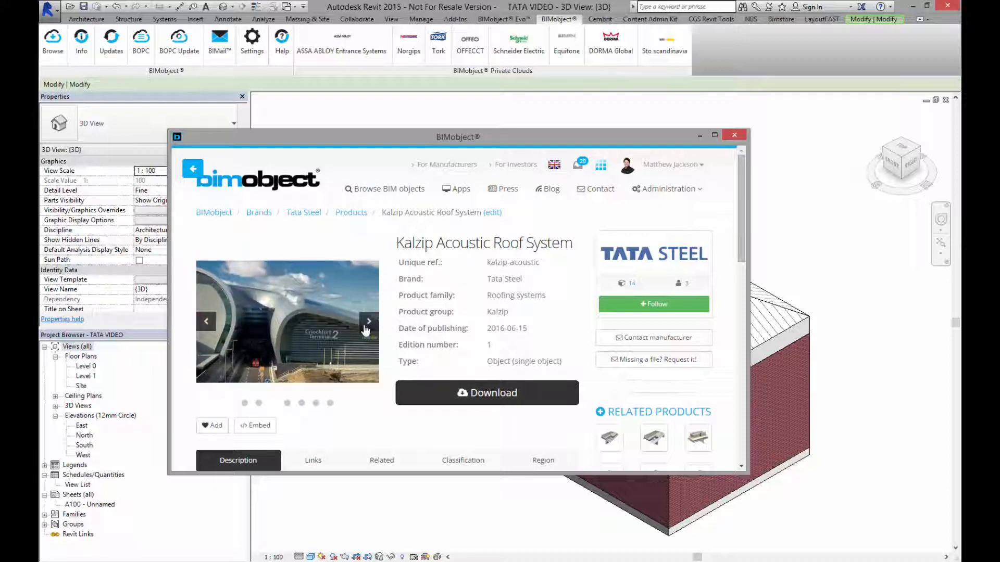
click(365, 327)
click(371, 324)
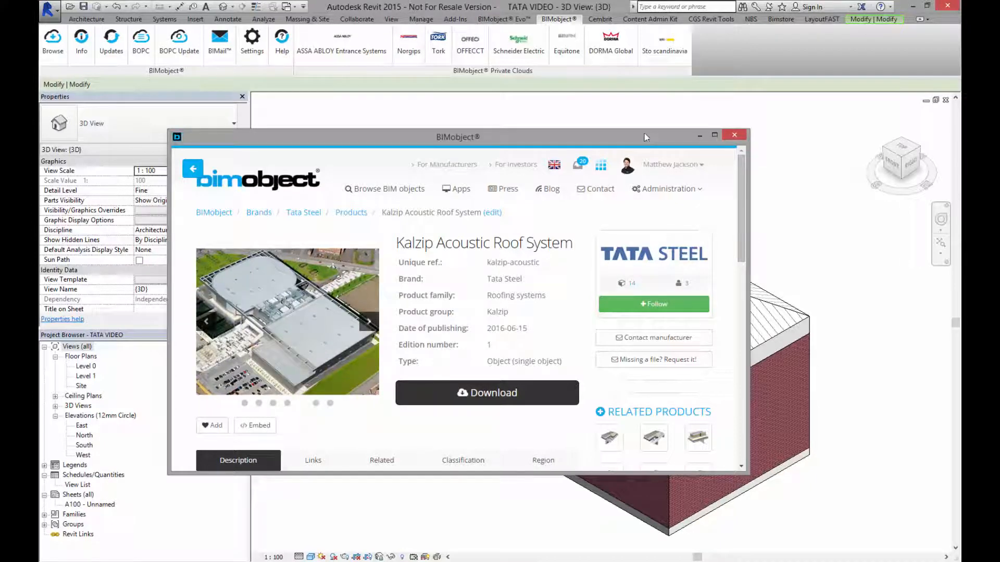
drag(646, 138, 626, 82)
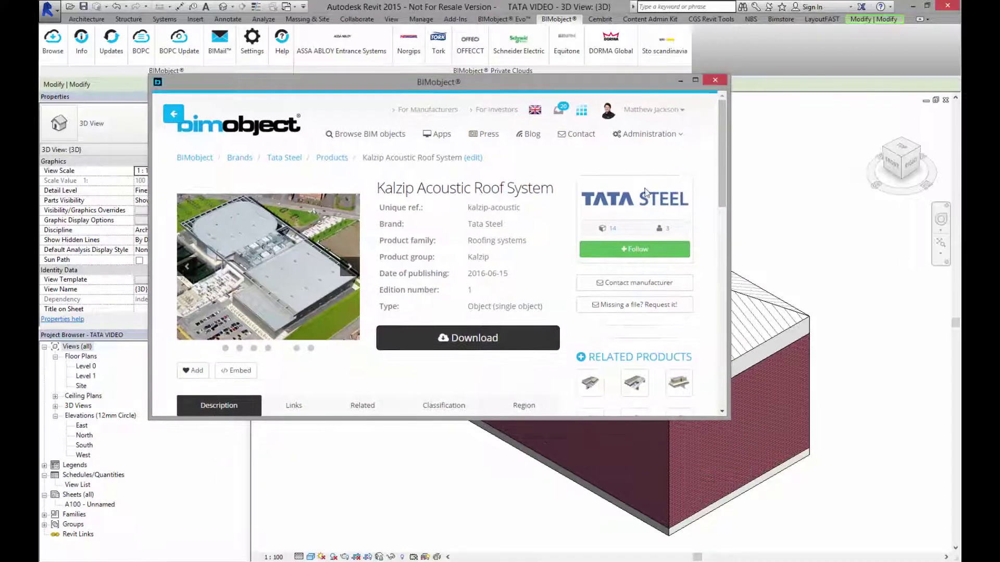
click(519, 339)
click(526, 196)
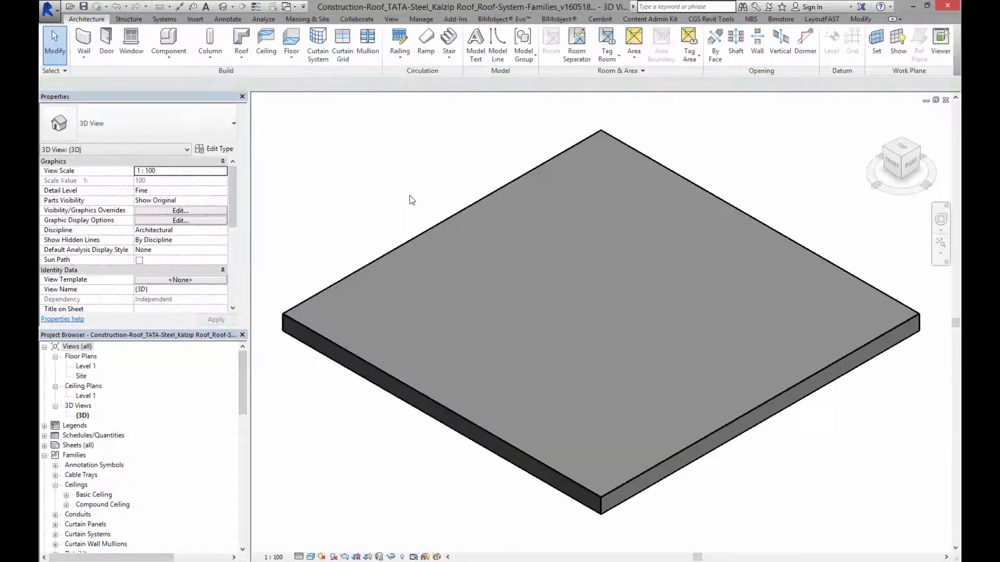
Step: With Thin Lines on, set the library roof slab to KalzipAcousticLinerRoofSystem_Eclips_0.20
click(256, 6)
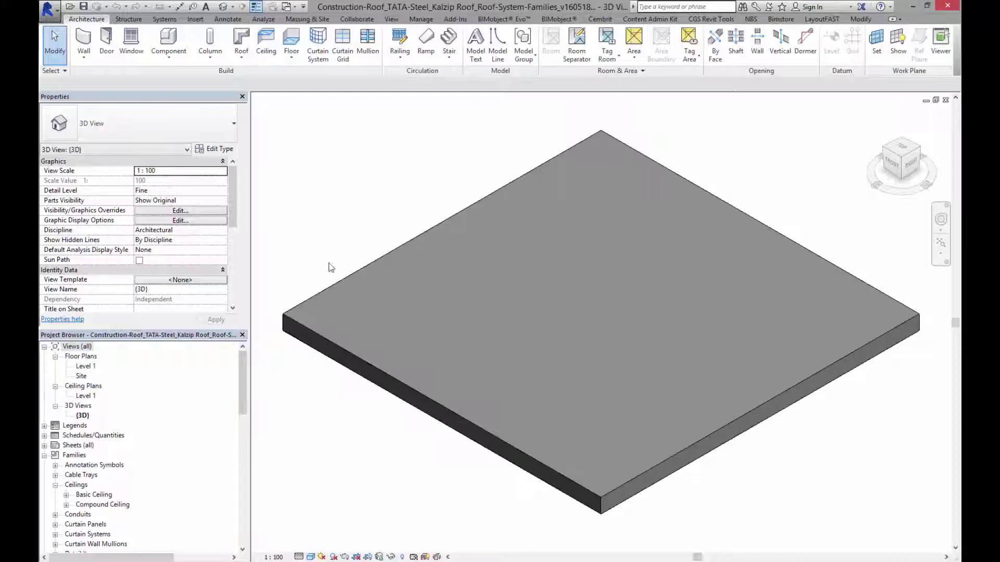
click(382, 261)
click(176, 124)
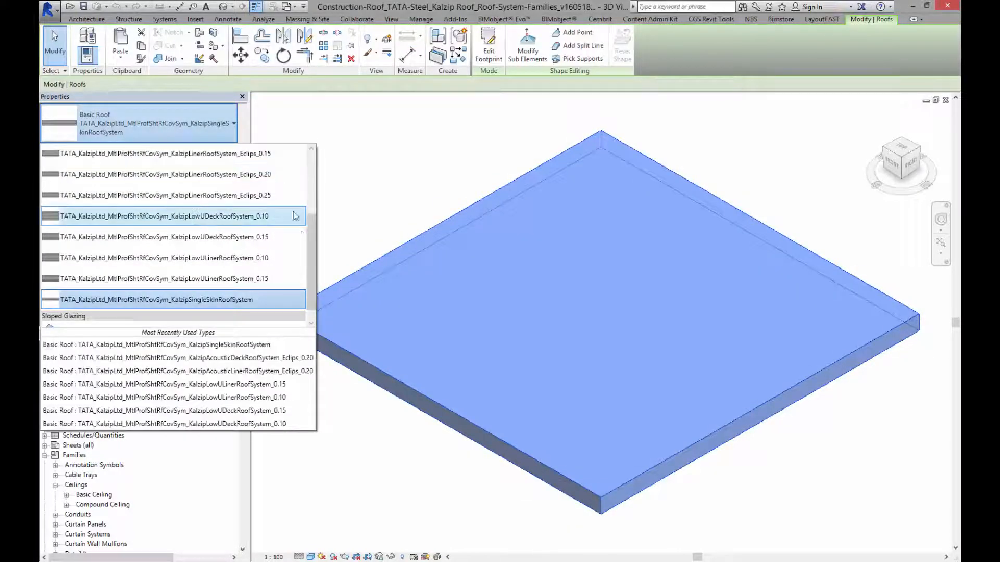
scroll(313, 180, up, 3)
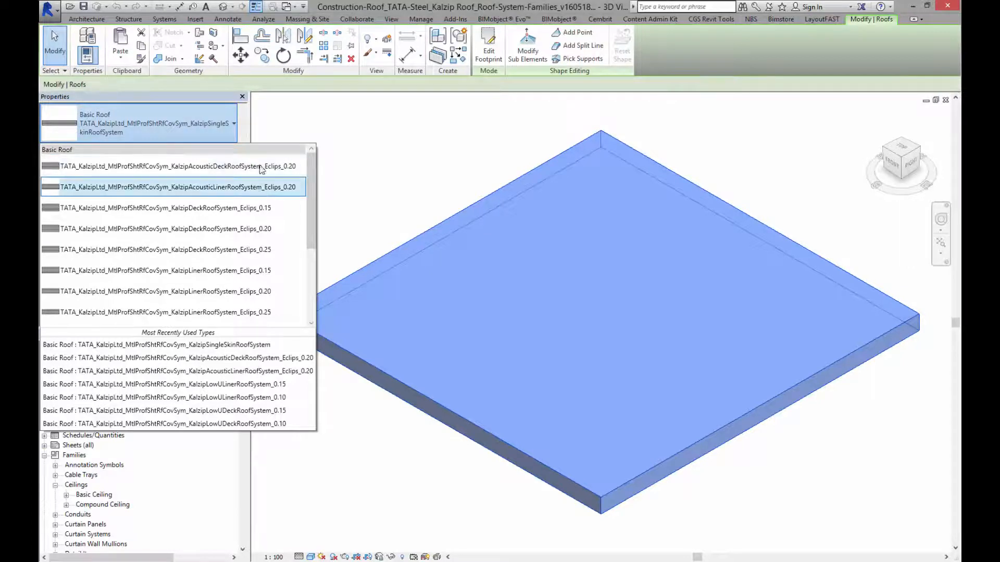
click(236, 187)
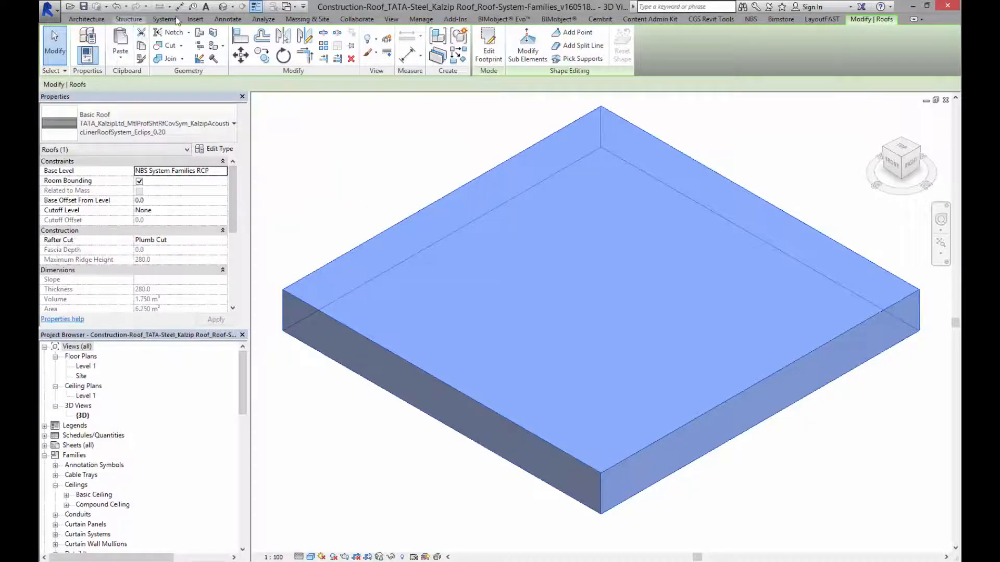
Step: Return to TATA VIDEO, paste the Kalzip roof slab accepting duplicate types, and place it
click(289, 7)
click(334, 20)
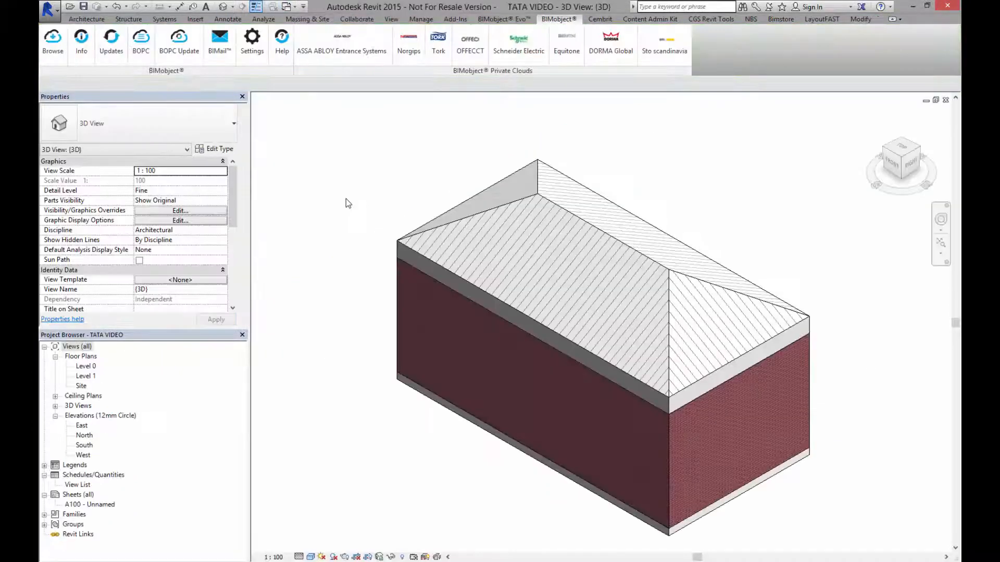
key(ctrl+v)
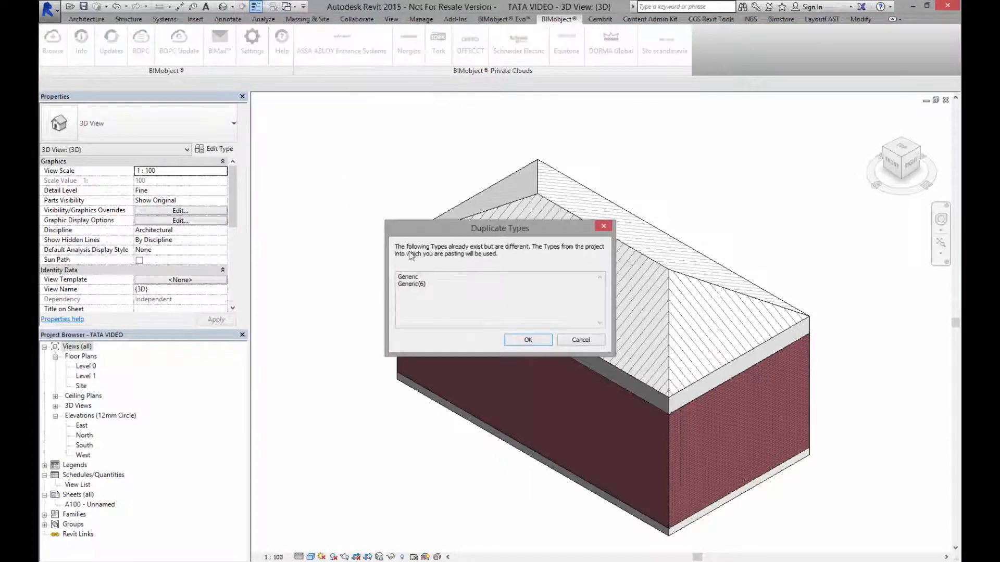
click(539, 342)
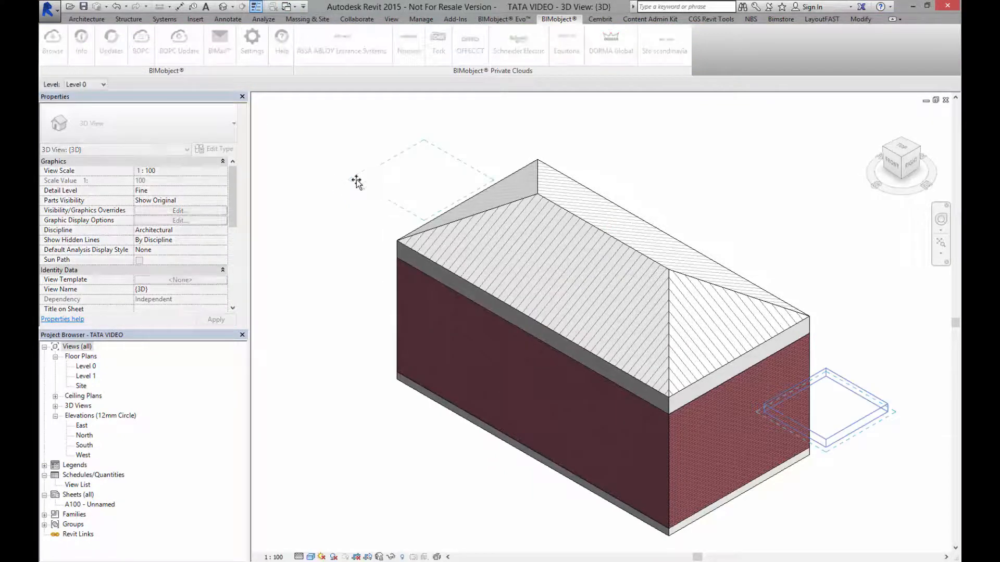
click(338, 187)
drag(350, 177, 540, 202)
Step: Change the building's hipped roof to the TATA Kalzip Acoustic Liner Eclips 0.20 type
click(205, 128)
click(140, 271)
click(349, 195)
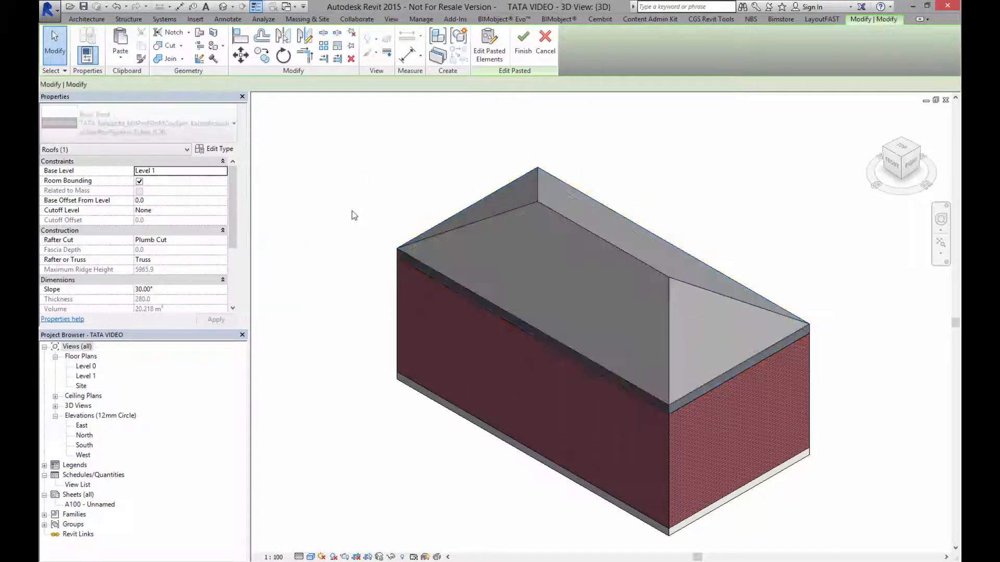
click(562, 219)
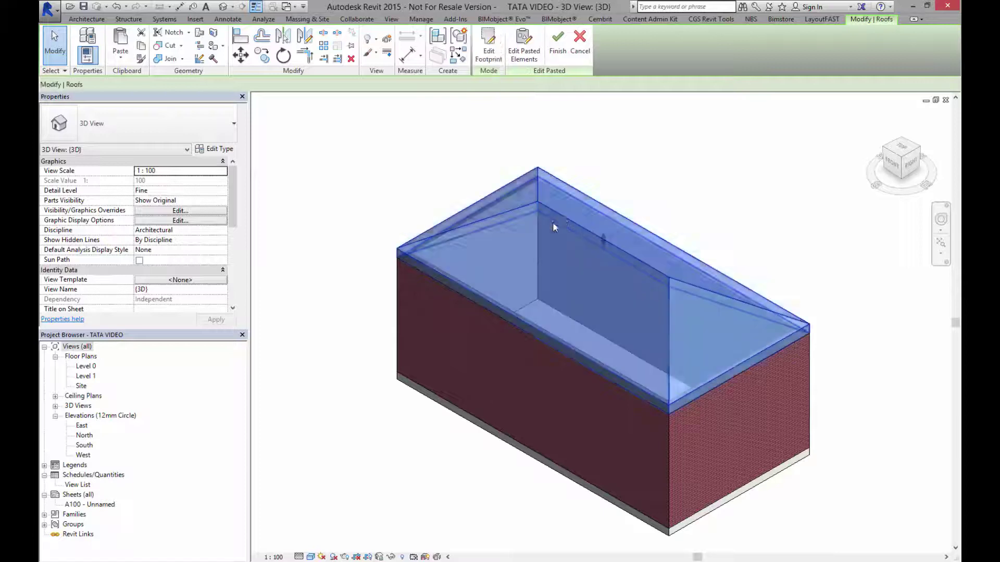
click(222, 150)
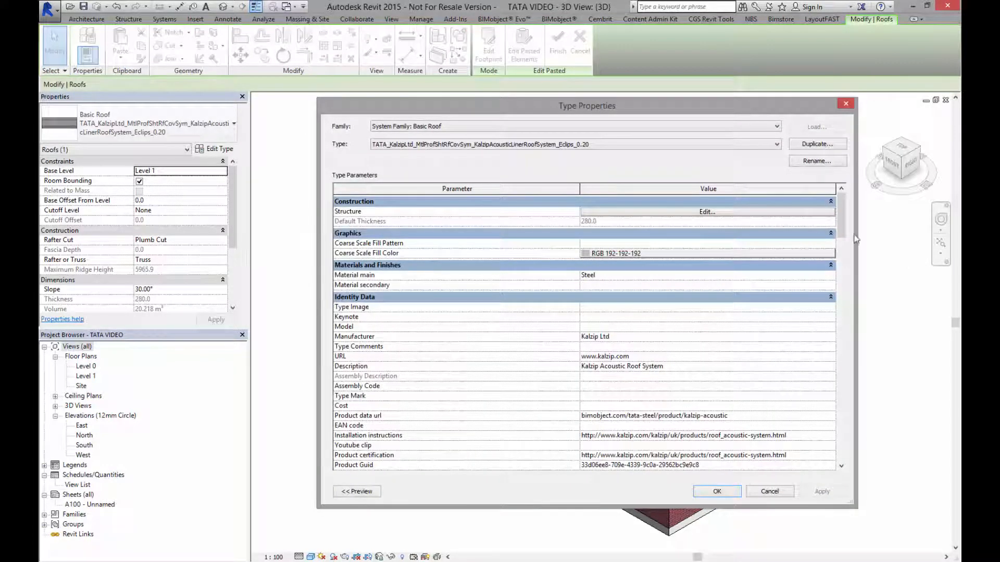
mouse_move(841, 227)
mouse_down()
mouse_move(847, 424)
mouse_move(843, 211)
mouse_up()
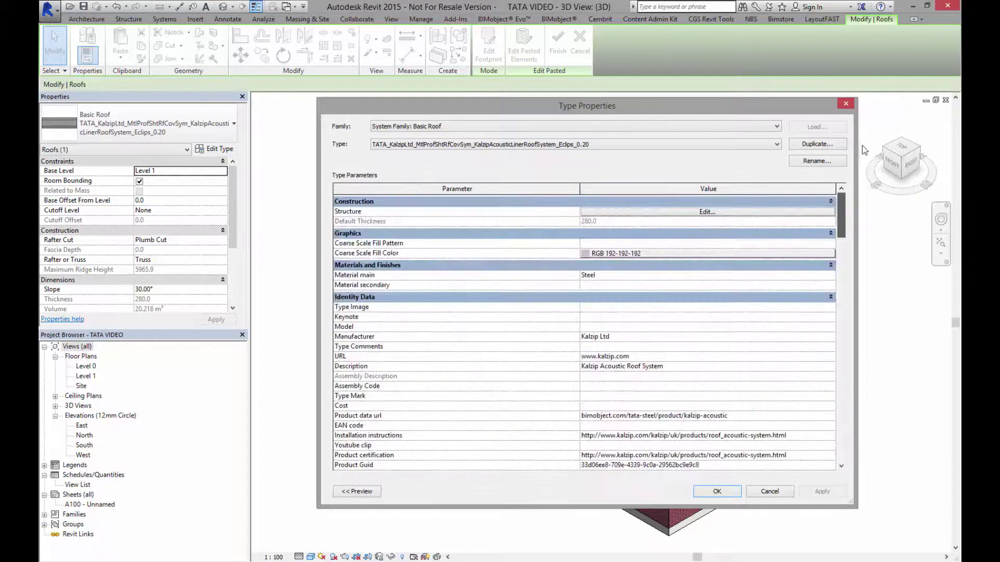
click(702, 212)
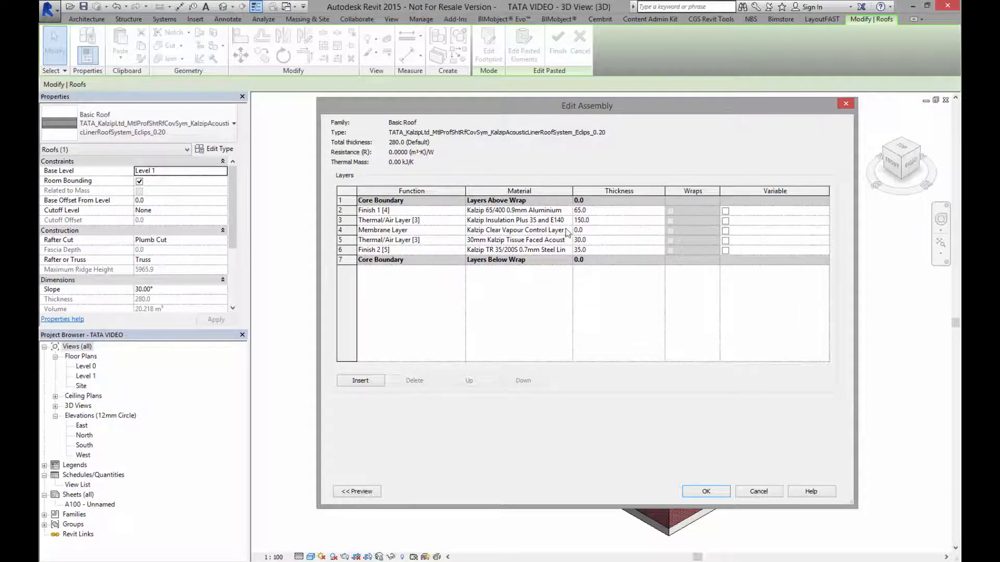
click(845, 104)
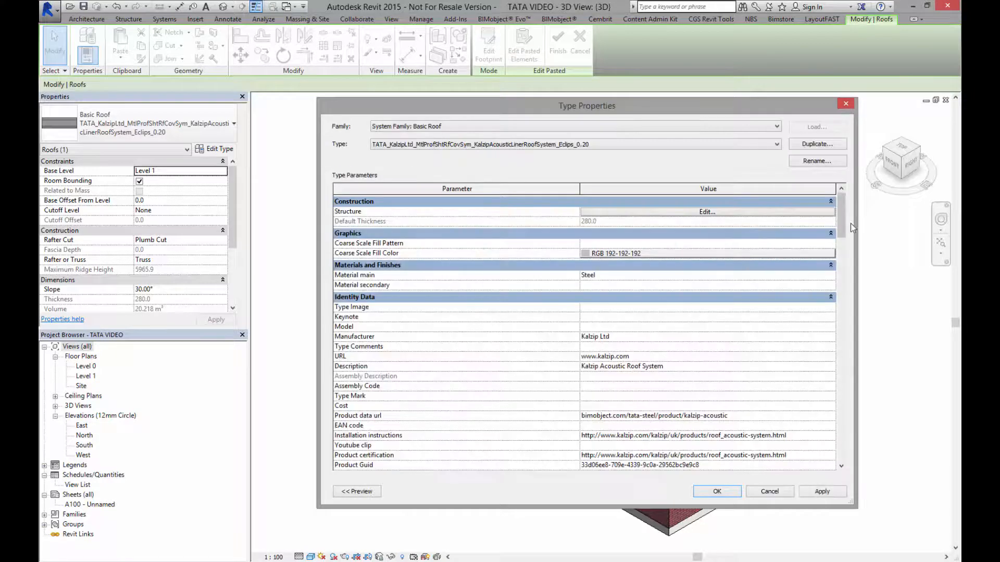
Step: Dismiss the roof type properties, clear the selection and return to the BIMobject ribbon tools
click(845, 104)
click(420, 147)
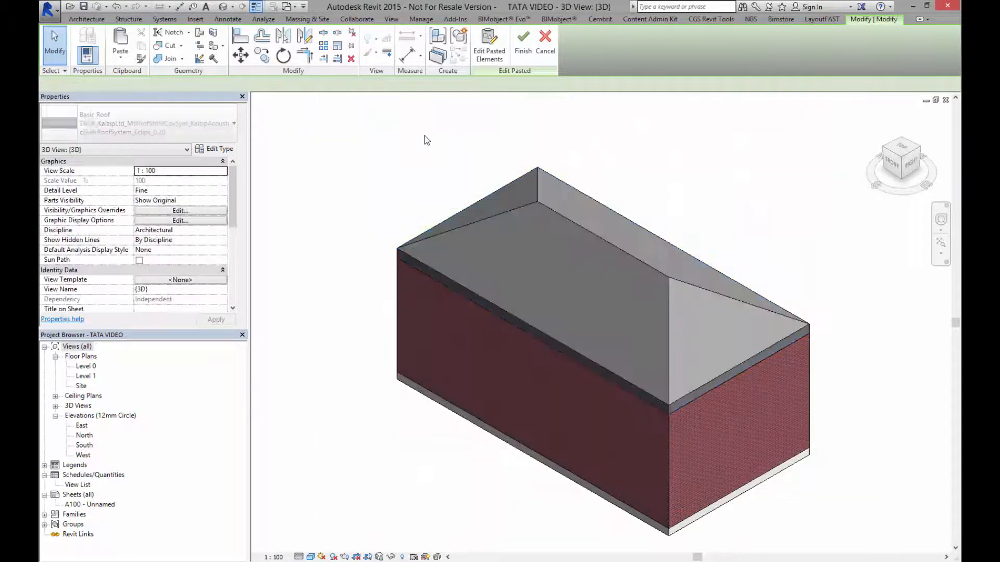
click(560, 20)
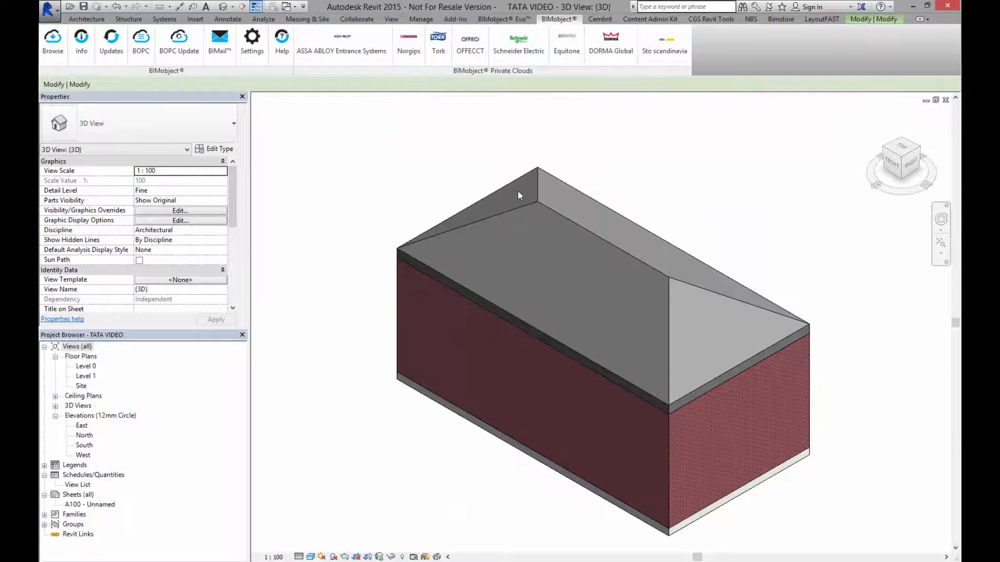